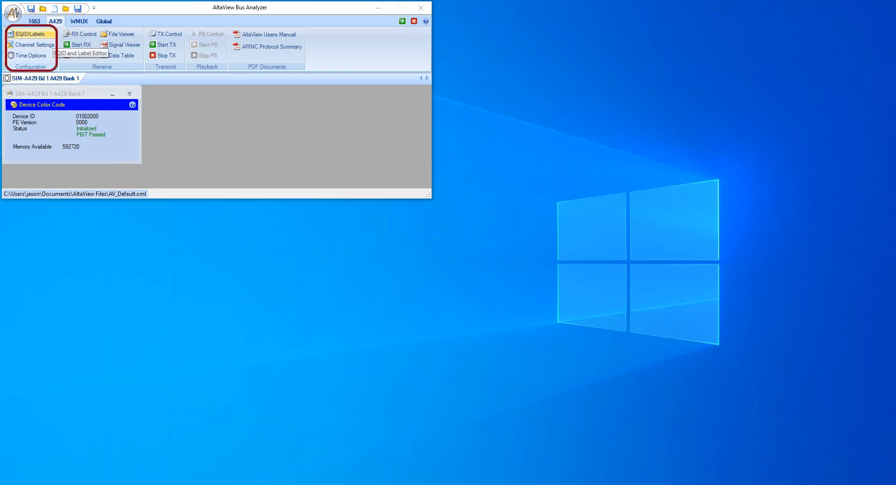
# Open the EQID/Label Editor and load the definition file A429 EQID Label List.xml.
pyautogui.click(31, 34)
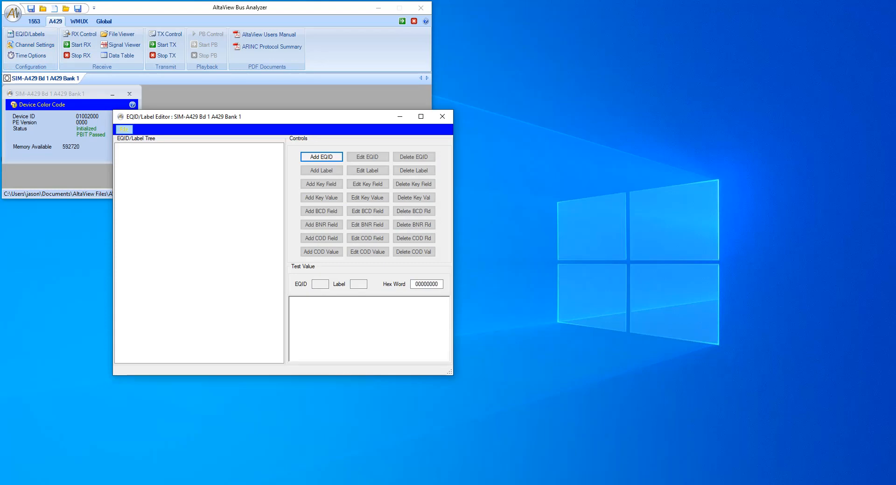
pyautogui.click(124, 129)
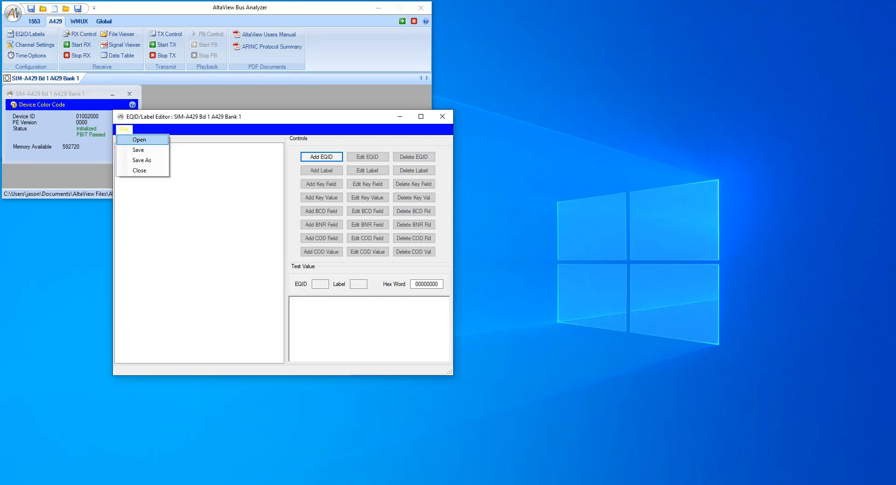
pyautogui.press('Return')
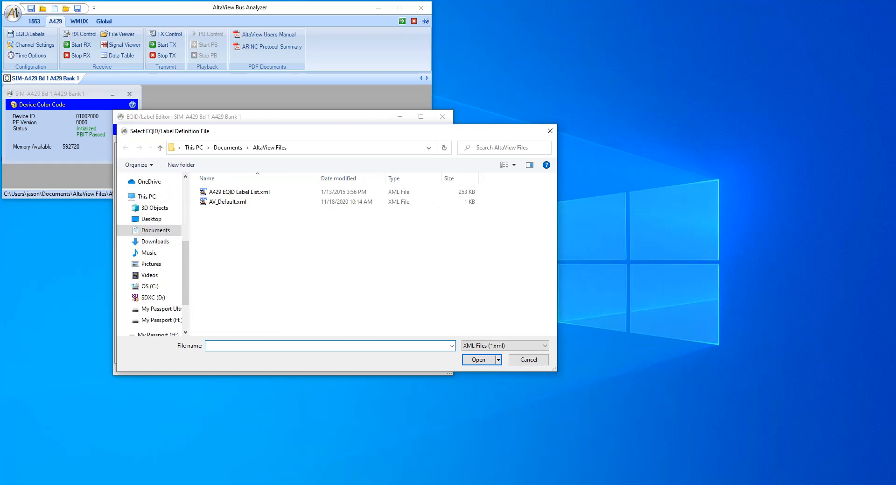
pyautogui.doubleClick(239, 192)
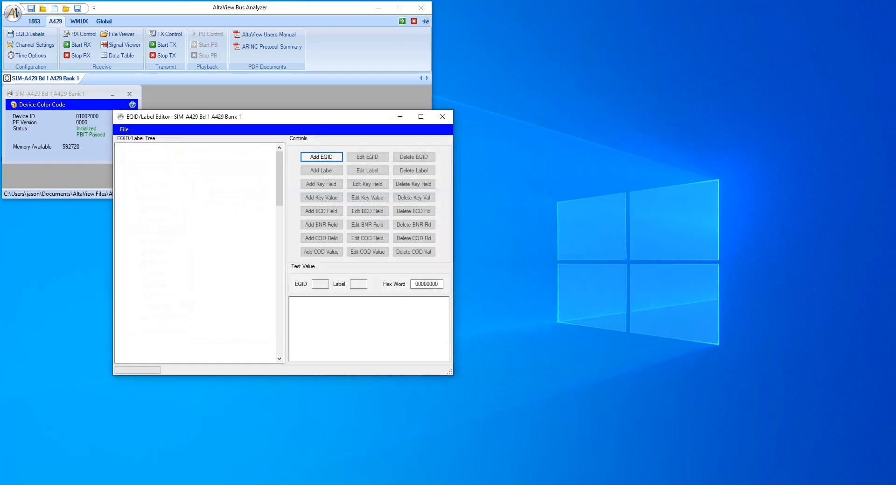
pyautogui.moveTo(280, 162)
pyautogui.mouseDown()
pyautogui.moveTo(279, 211)
pyautogui.moveTo(279, 162)
pyautogui.mouseUp()
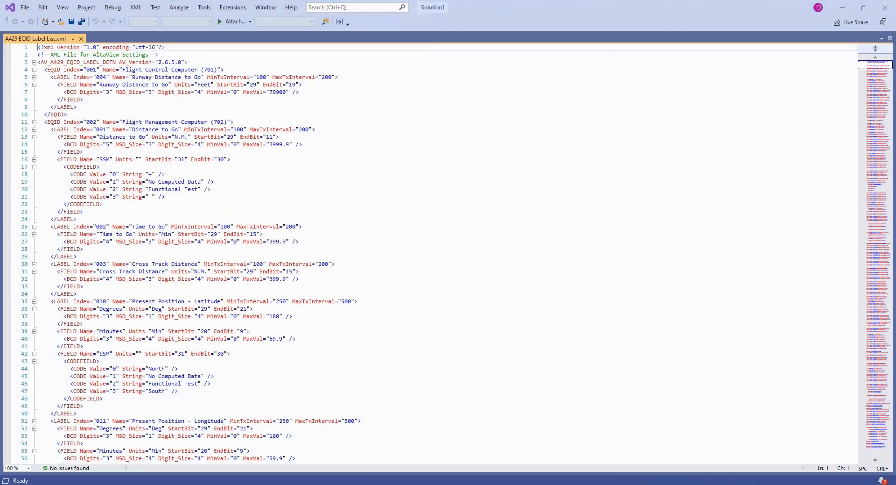
# In Visual Studio, examine the EQID, label and field definitions in A429 EQID Label List.xml.
pyautogui.scroll(-3, 458, 252)
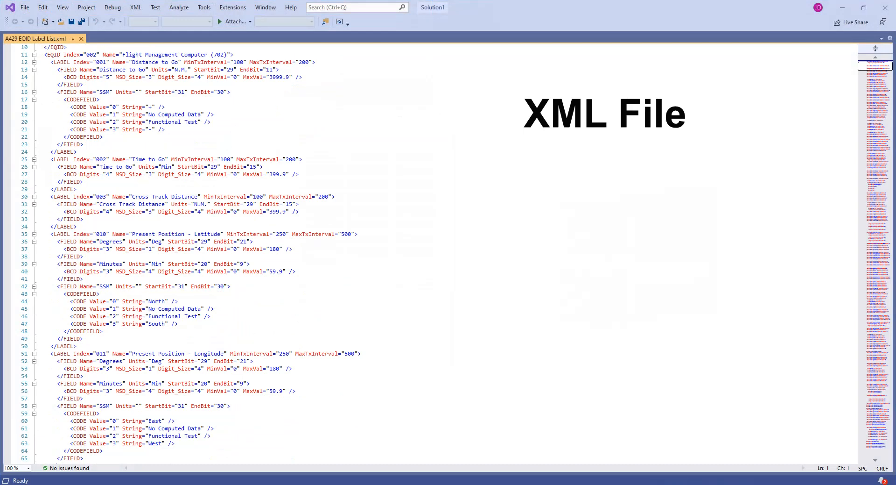
pyautogui.scroll(-2, 458, 252)
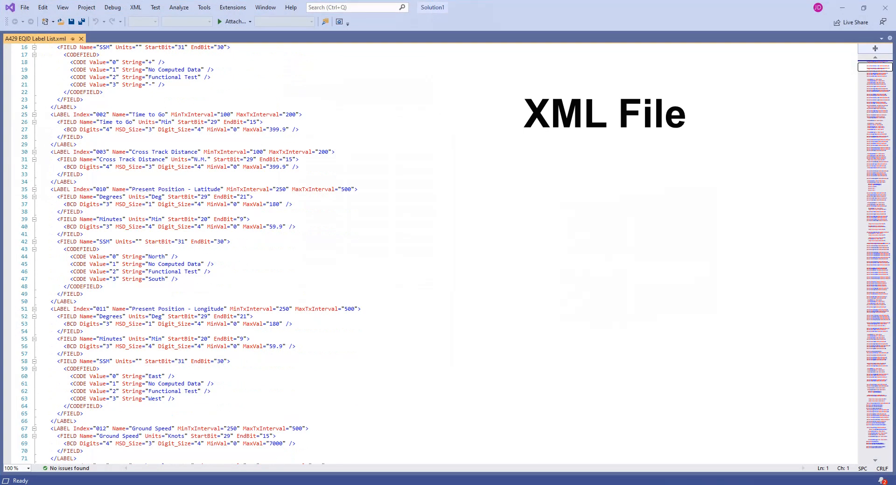
pyautogui.scroll(-2, 458, 252)
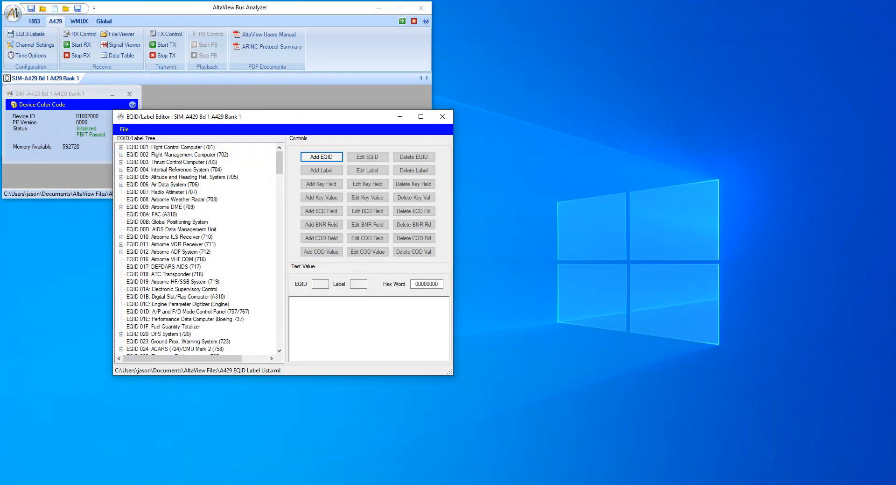
# In the EQID/Label Editor, test Label 001 Distance to Go of the Flight Management Computer (702), replacing middle digits of the hex word with 453245.
pyautogui.doubleClick(177, 154)
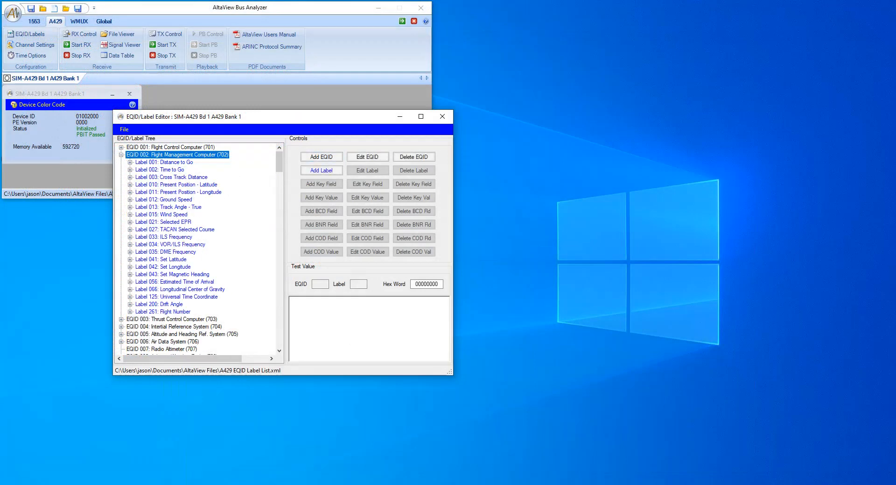
pyautogui.click(164, 162)
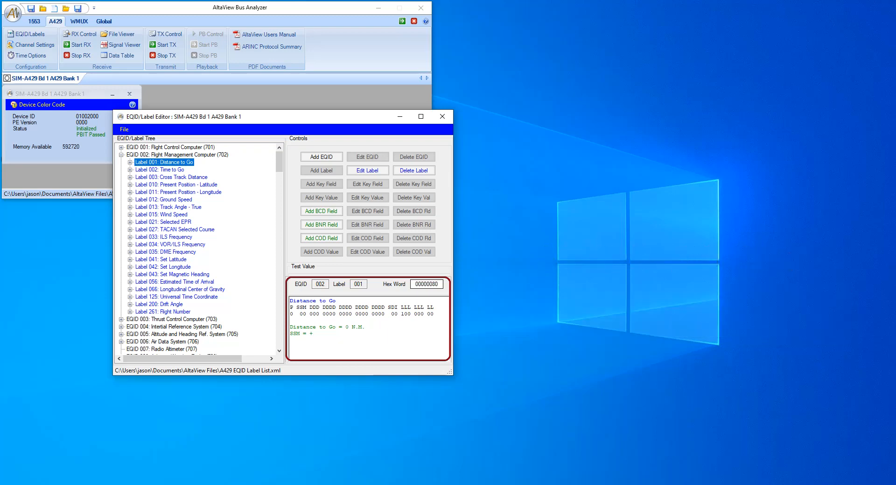
pyautogui.moveTo(433, 284); pyautogui.dragTo(421, 284)
pyautogui.write('453245')
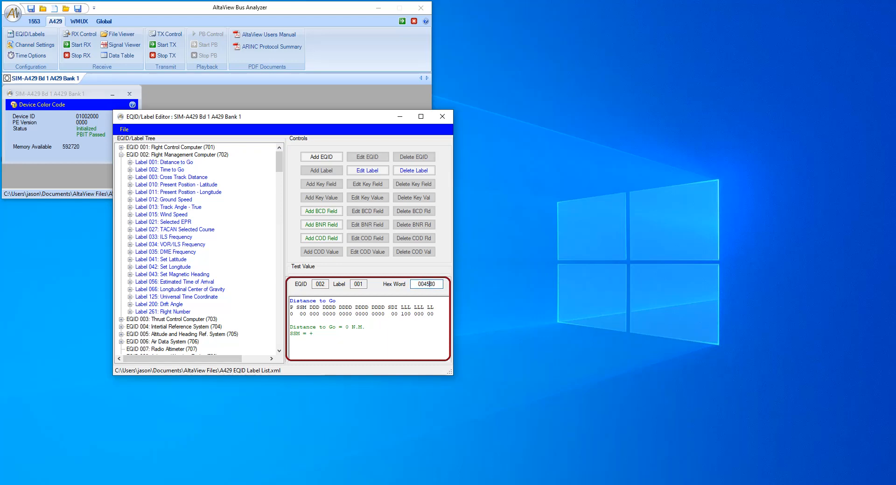
pyautogui.press('Return')
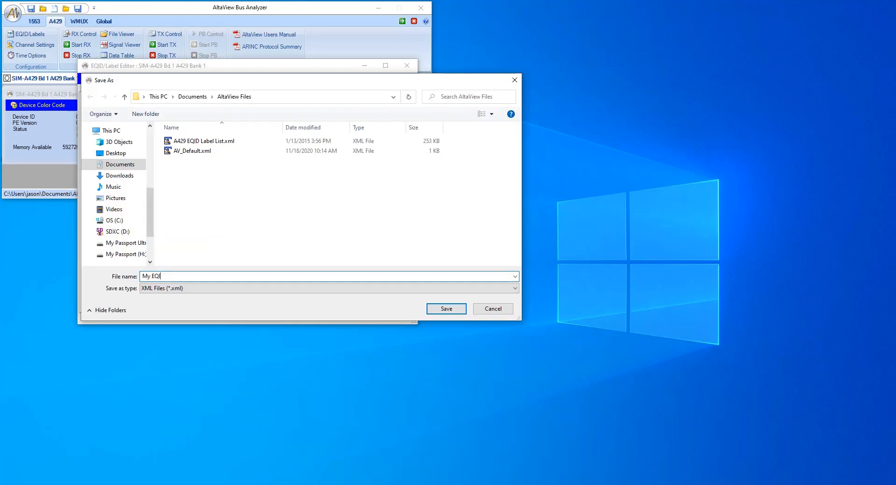
# Save a new definition file as My EQID Label List.xml and add EQID 001 named My EQID.
pyautogui.write('D Label List')
pyautogui.press('Return')
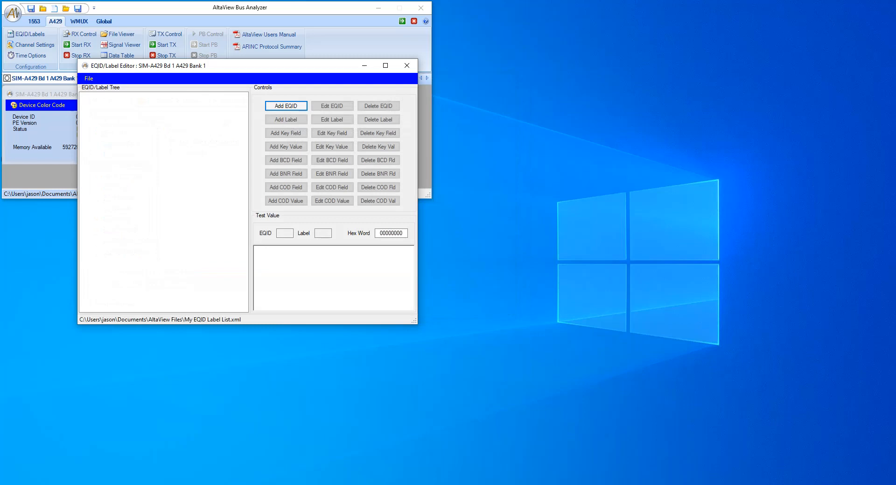
pyautogui.click(286, 106)
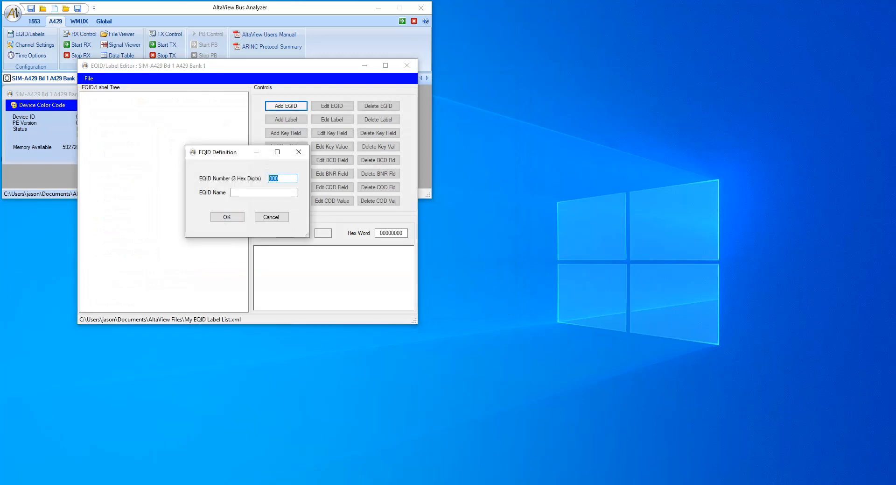
pyautogui.write('001')
pyautogui.press('Tab')
pyautogui.write('My EQID')
pyautogui.press('Return')
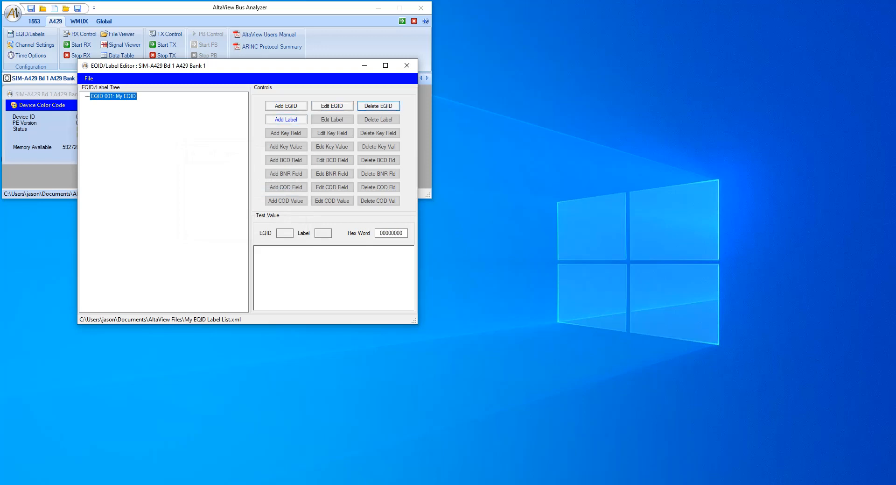
# Add label number 001 named My Label 1 to My EQID with the default transmit intervals.
pyautogui.click(286, 119)
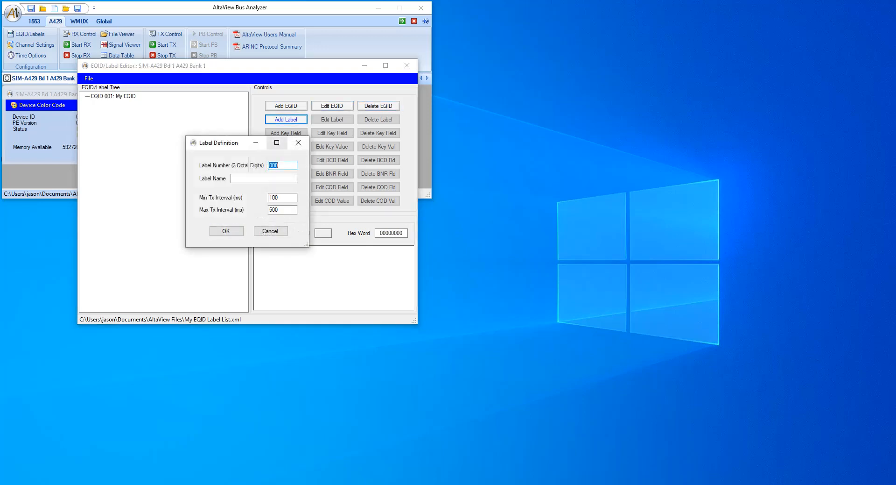
pyautogui.press('Tab')
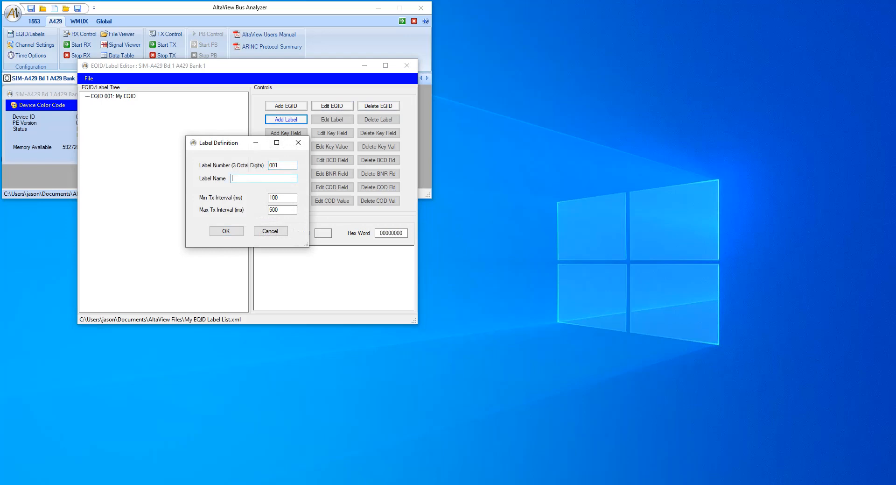
pyautogui.write('My Label 1')
pyautogui.press('Return')
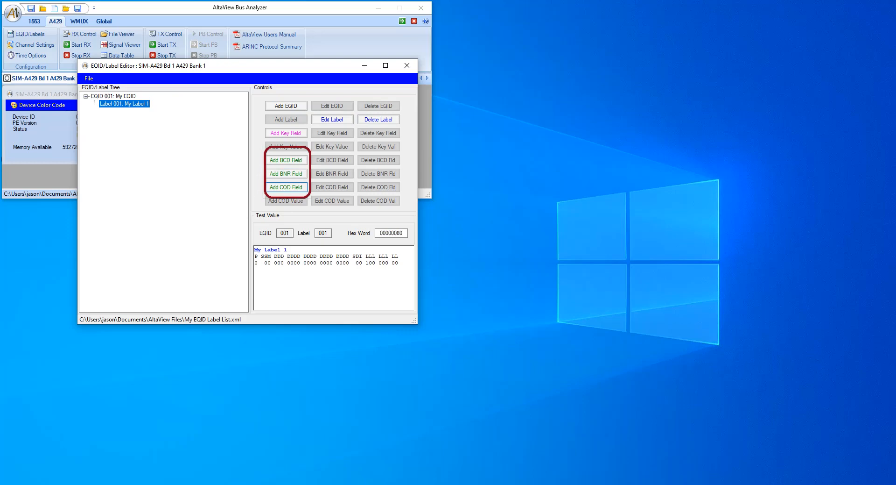
# Start a BNR field under My Label 1, named Range to Target with Meters as its units.
pyautogui.click(286, 174)
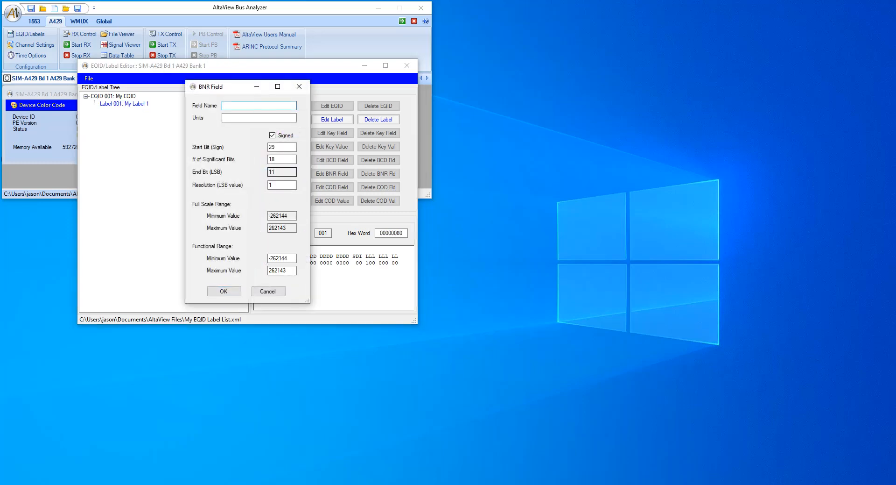
pyautogui.write('Range To')
pyautogui.press('BackSpace')
pyautogui.press('BackSpace')
pyautogui.press('BackSpace')
pyautogui.write('to Target')
pyautogui.press('Tab')
pyautogui.write('Meters')
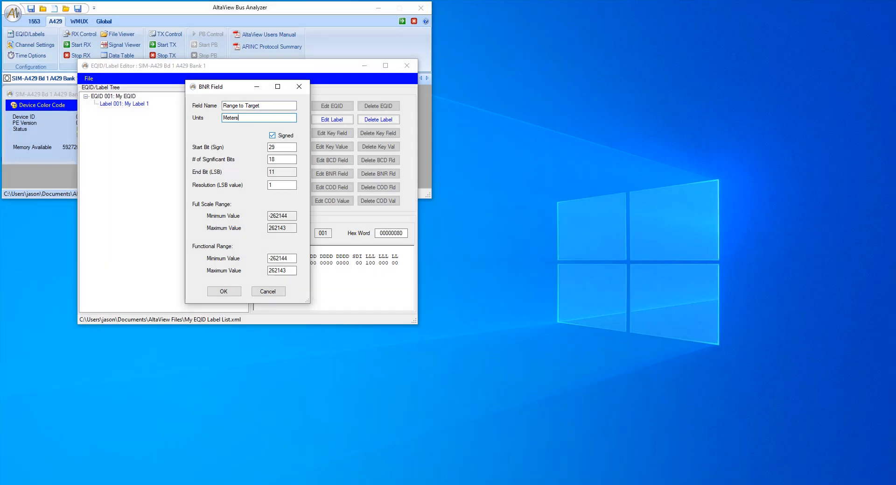
# Make the Range to Target field unsigned with a functional range of 0 to 250000, and add it to the label.
pyautogui.click(272, 136)
pyautogui.doubleClick(279, 258)
pyautogui.write('0')
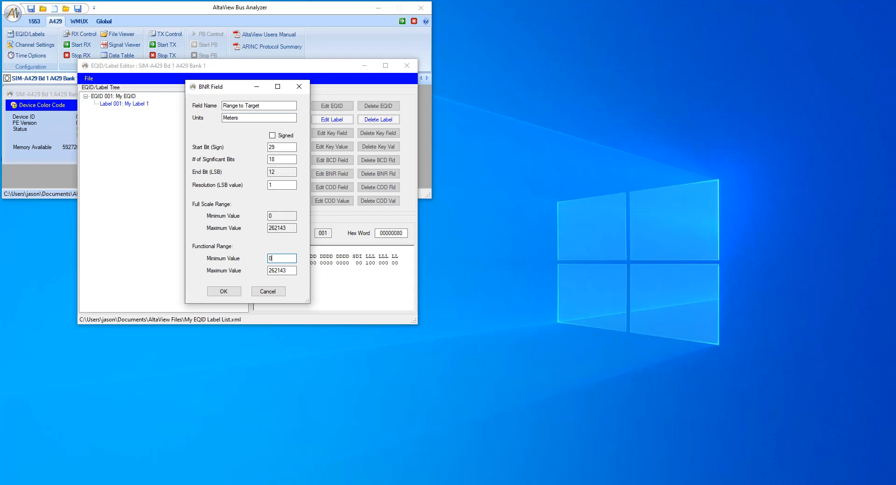
pyautogui.press('Tab')
pyautogui.write('250000')
pyautogui.click(223, 290)
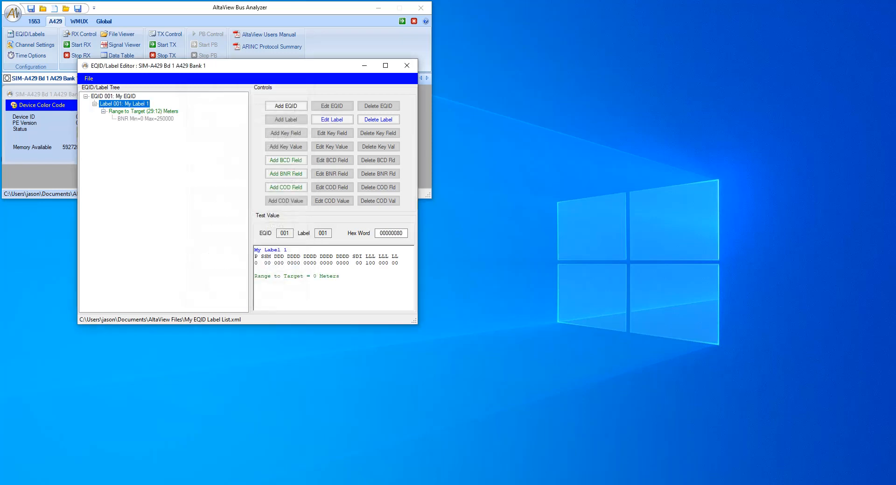
# Add a second label to My EQID with number 002 and the name My Label 2.
pyautogui.click(114, 96)
pyautogui.click(286, 119)
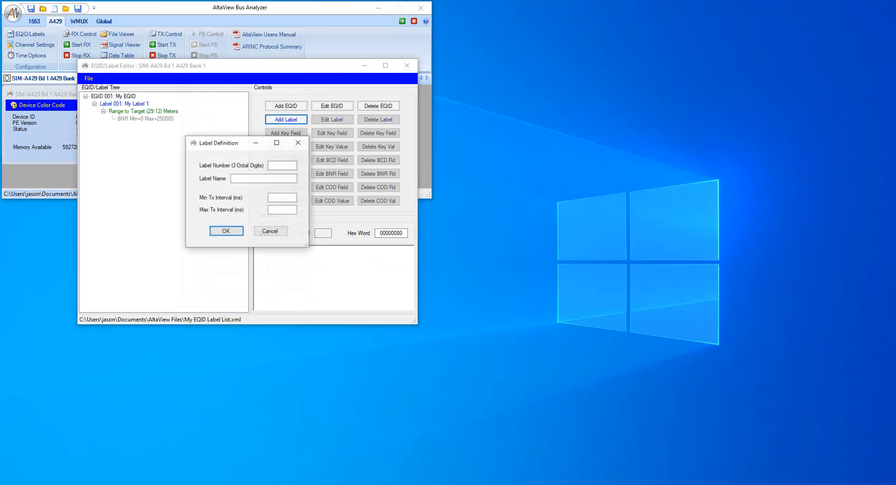
pyautogui.click(282, 165)
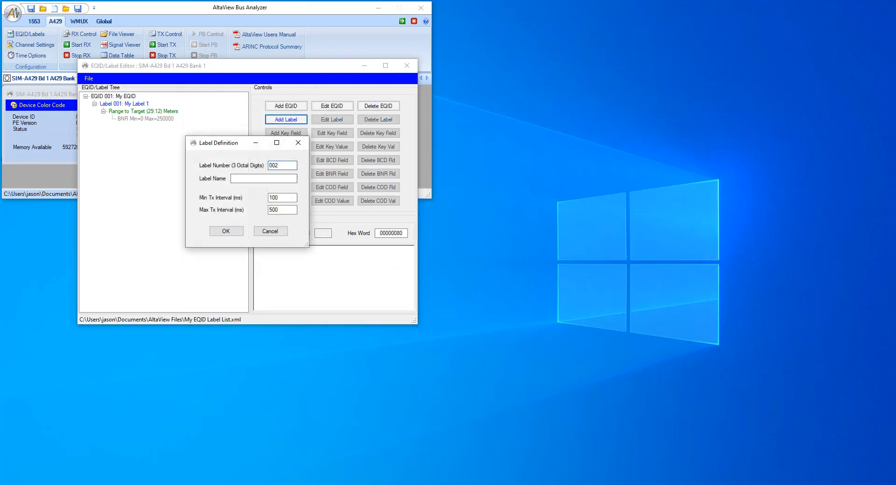
pyautogui.press('Tab')
pyautogui.write('My Label 2')
pyautogui.press('Tab')
pyautogui.press('Tab')
pyautogui.press('Tab')
pyautogui.press('Return')
# Start a BCD field under My Label 2, named Degrees with units Deg and end bit 21.
pyautogui.click(125, 126)
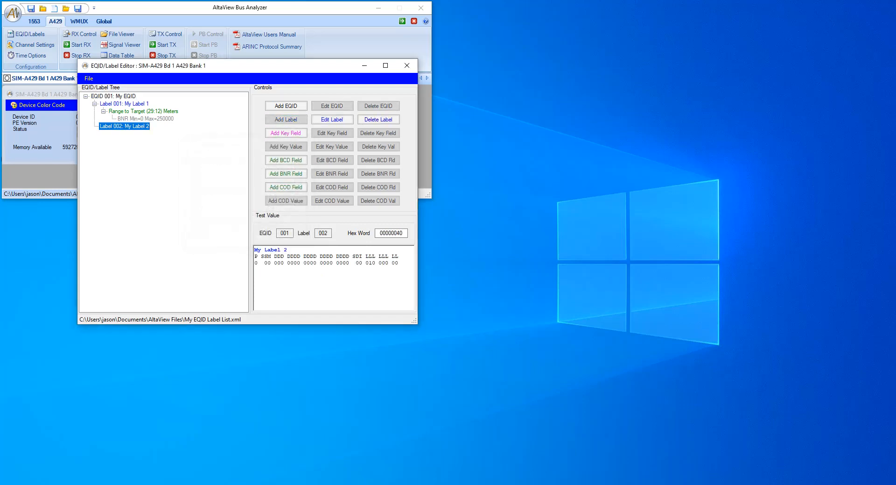
pyautogui.click(286, 160)
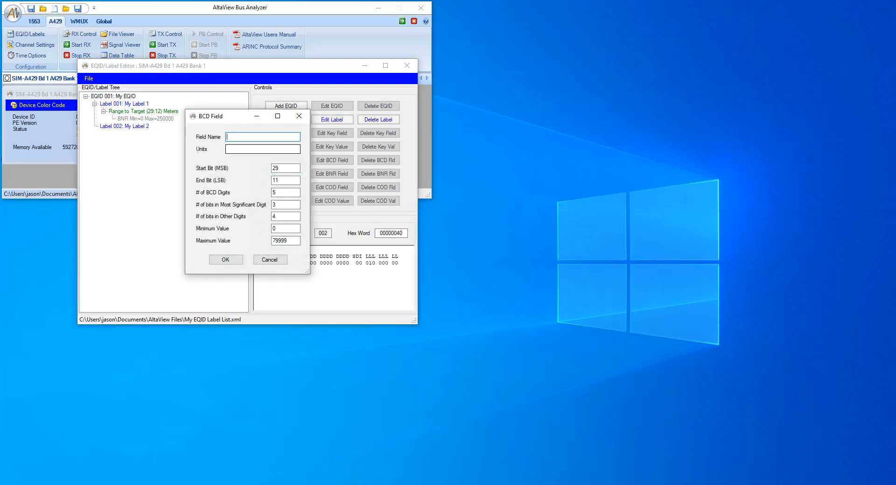
pyautogui.write('Degre')
pyautogui.write('D')
pyautogui.write('eg')
pyautogui.press('Tab')
pyautogui.press('Tab')
pyautogui.write('21')
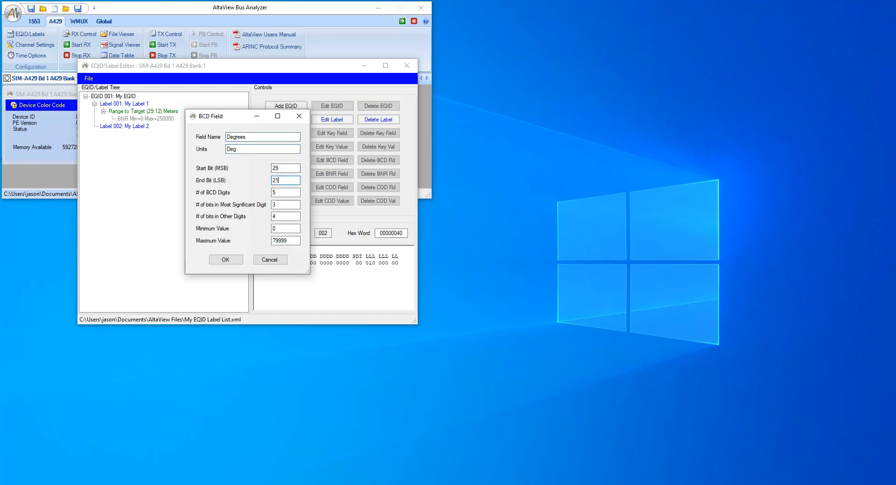
# Give the Degrees field 3 BCD digits and a maximum value of 180, and add it to My Label 2.
pyautogui.press('Tab')
pyautogui.press('Tab')
pyautogui.press('Tab')
pyautogui.press('Tab')
pyautogui.press('Tab')
pyautogui.write('180')
pyautogui.press('Tab')
pyautogui.press('Return')
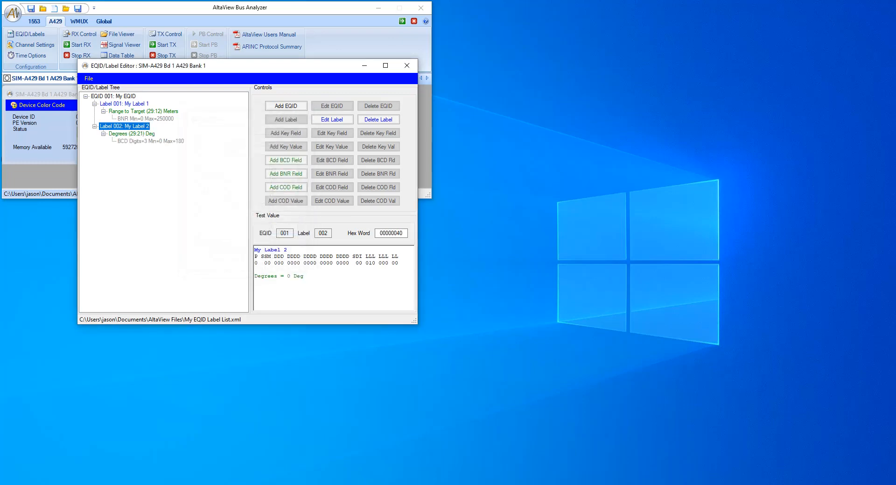
# Start another BCD field under My Label 2, named Minutes with units Min and start bit 20.
pyautogui.click(285, 159)
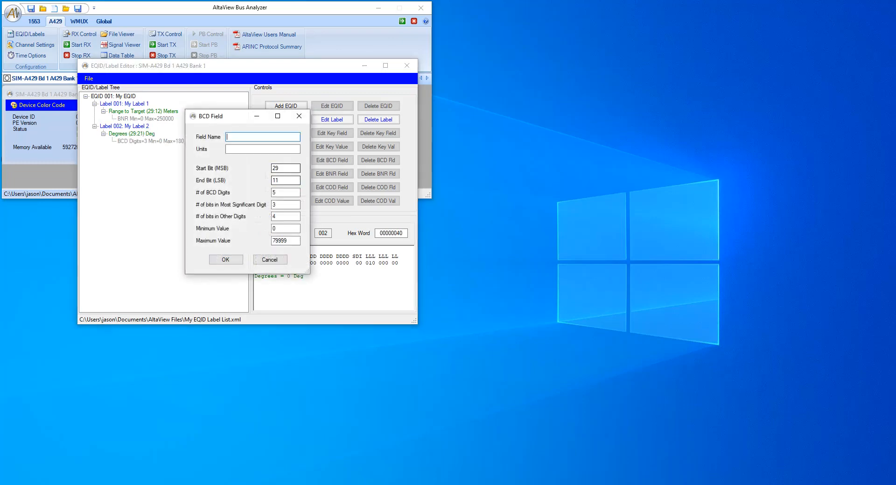
pyautogui.write('Minutes')
pyautogui.press('Tab')
pyautogui.write('Min')
pyautogui.press('Tab')
pyautogui.write('20')
pyautogui.press('Tab')
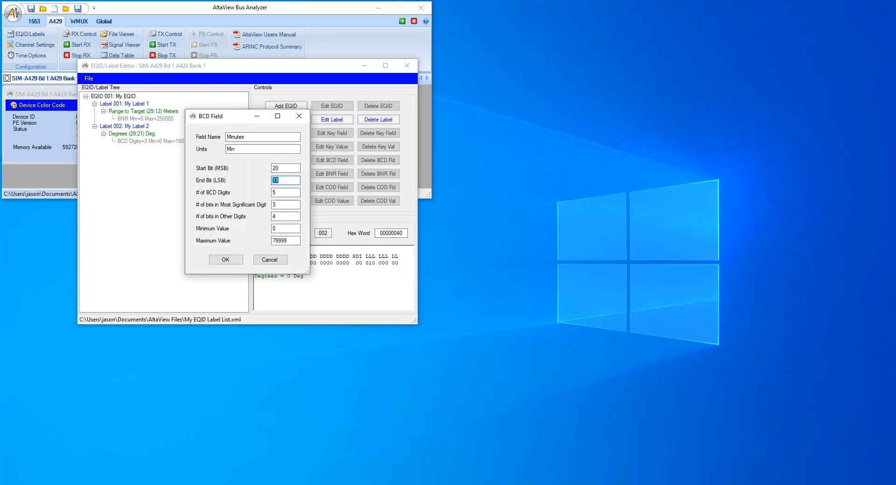
# Set the Minutes field to end bit 9, 3 BCD digits, 4 bits for every digit and maximum value 59.9, and add it.
pyautogui.write('9')
pyautogui.press('Tab')
pyautogui.write('3')
pyautogui.press('Tab')
pyautogui.write('4')
pyautogui.press('Tab')
pyautogui.write('4')
pyautogui.press('Tab')
pyautogui.write('59.9')
pyautogui.press('Tab')
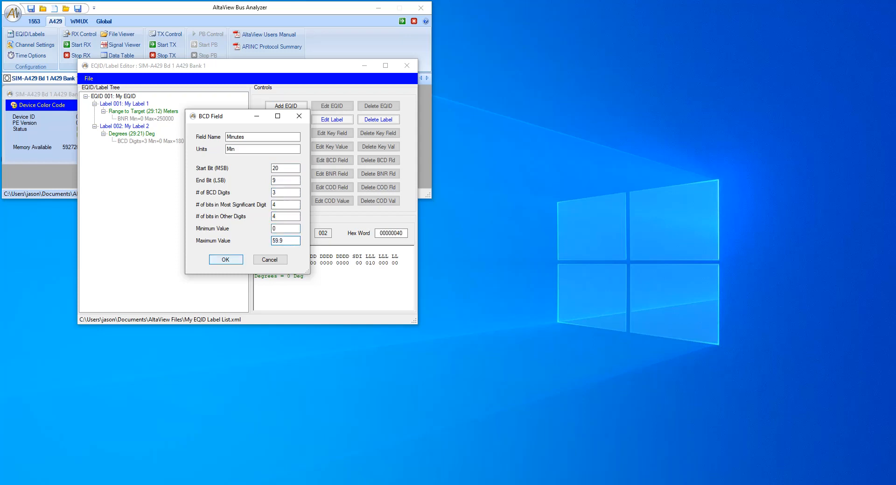
pyautogui.click(226, 259)
# Add a COD field named SSM to My Label 2 with start bit 31 and end bit 30.
pyautogui.click(286, 188)
pyautogui.write('S')
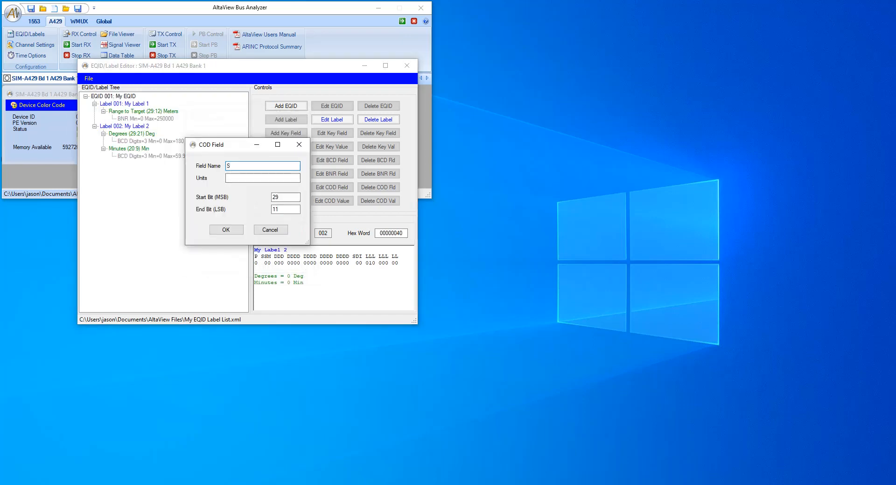
pyautogui.write('SM')
pyautogui.press('Tab')
pyautogui.write('31')
pyautogui.press('Tab')
pyautogui.write('30')
pyautogui.press('Return')
# Add two code values to the SSM field: 0 for East and 3 for West.
pyautogui.click(122, 163)
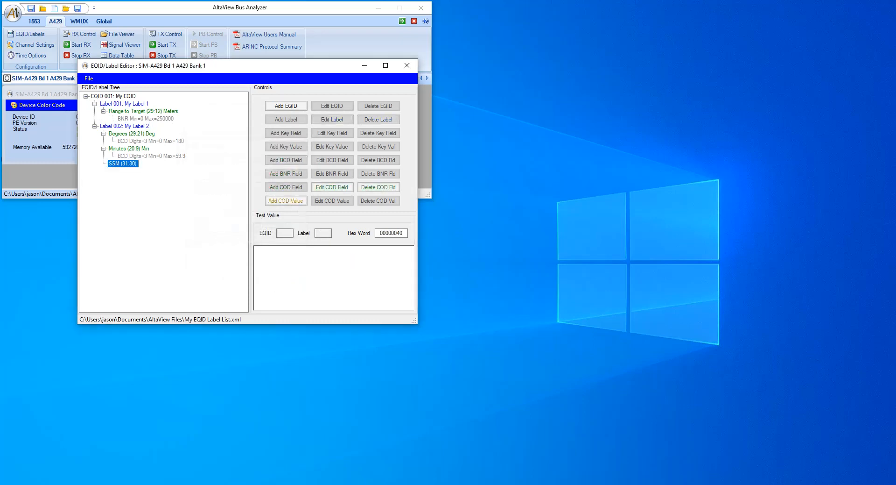
pyautogui.click(285, 201)
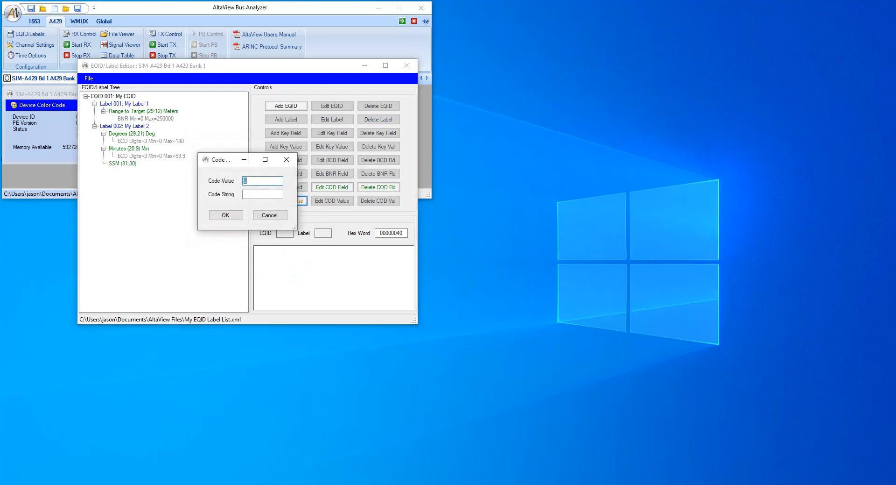
pyautogui.write('st')
pyautogui.click(226, 215)
pyautogui.click(286, 200)
pyautogui.write('3')
pyautogui.press('Tab')
pyautogui.write('West')
pyautogui.click(225, 215)
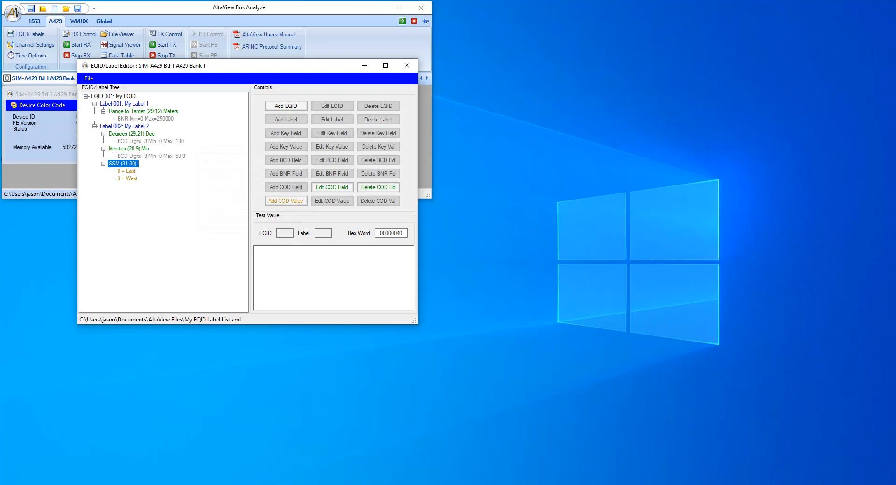
# Save the finished My EQID definitions to the label list file.
pyautogui.click(113, 96)
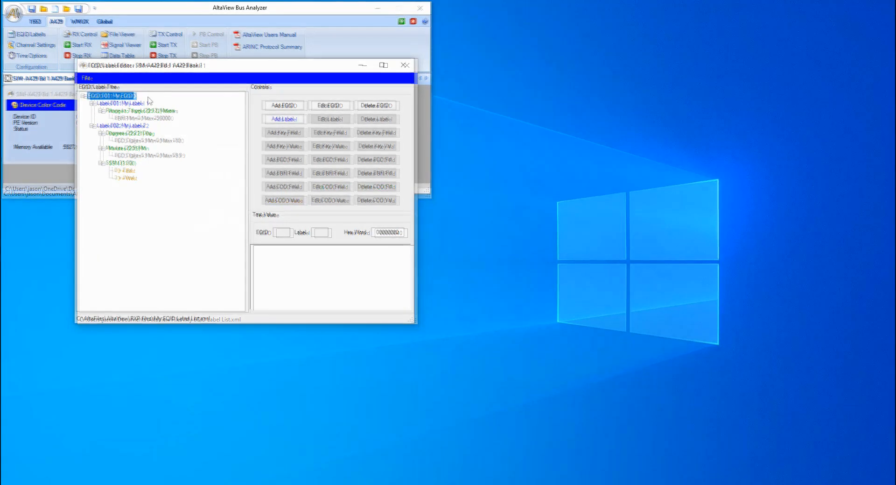
pyautogui.click(88, 79)
pyautogui.click(100, 98)
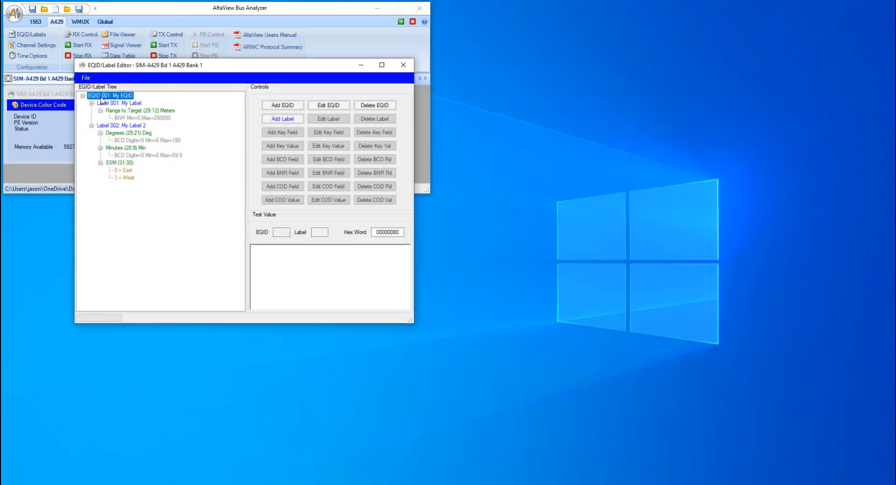